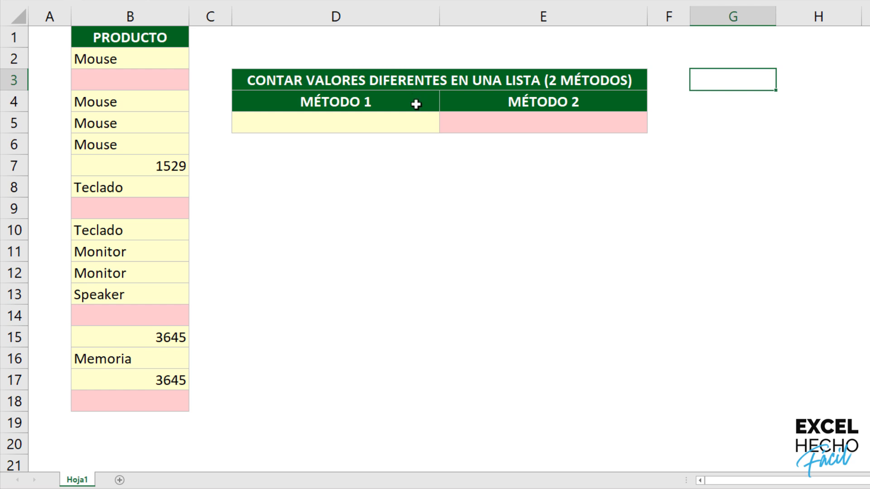
# - Start a CONTAR.SI formula in D5 using the =con autocomplete
pyautogui.click(412, 120)
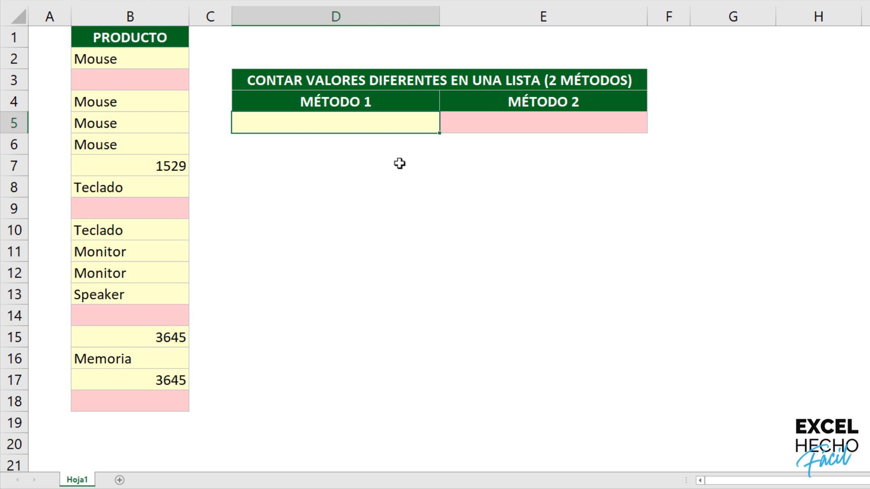
pyautogui.write('=')
pyautogui.write('con')
pyautogui.press('Down')
pyautogui.press('Down')
pyautogui.press('Down')
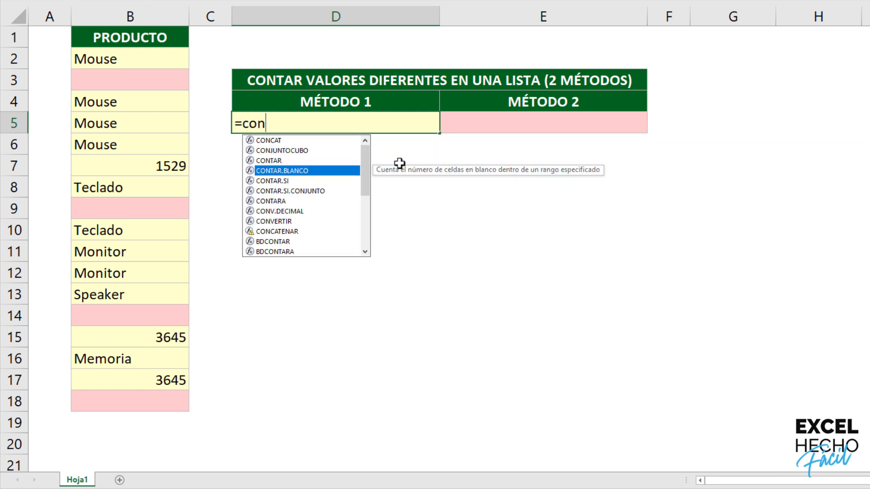
pyautogui.press('Down')
pyautogui.press('Tab')
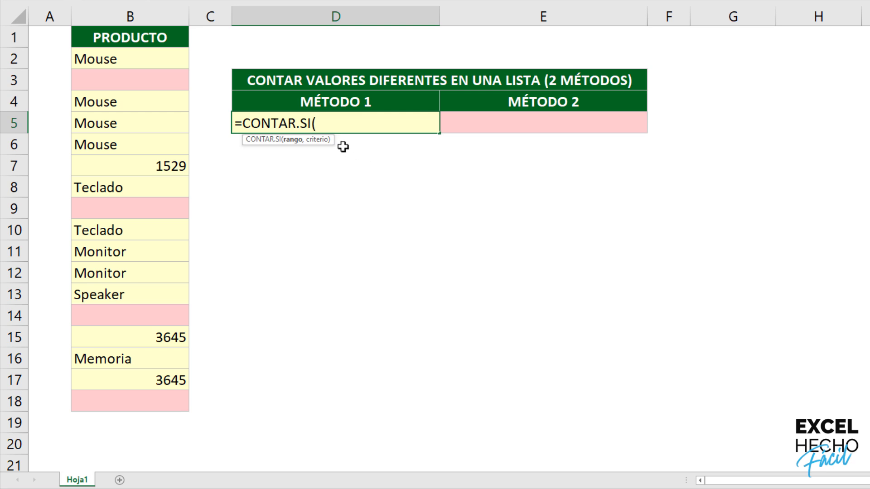
# - Enter B2:B18 as both the range and the criterion of CONTAR.SI
pyautogui.moveTo(330, 140); pyautogui.dragTo(321, 61)
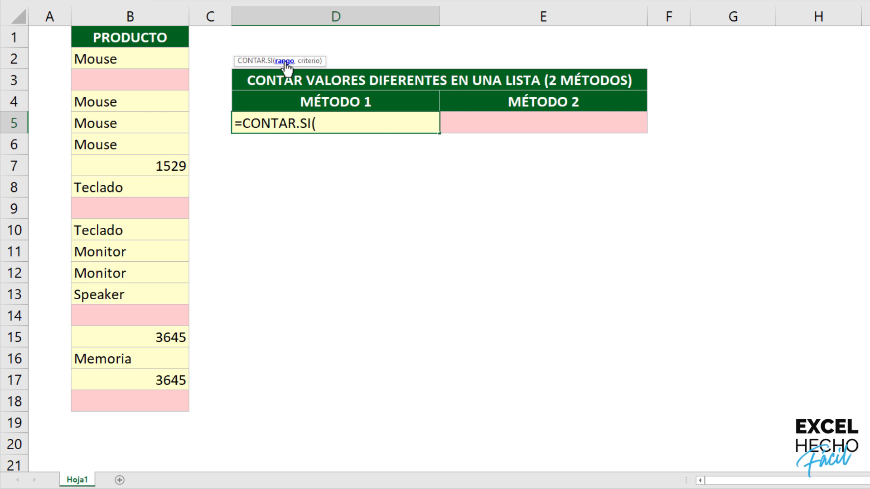
pyautogui.click(177, 59)
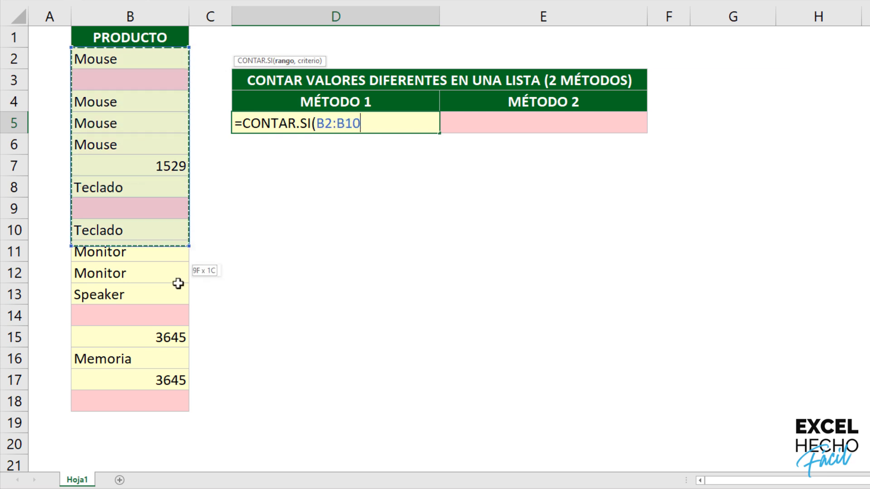
pyautogui.moveTo(177, 77); pyautogui.dragTo(186, 404)
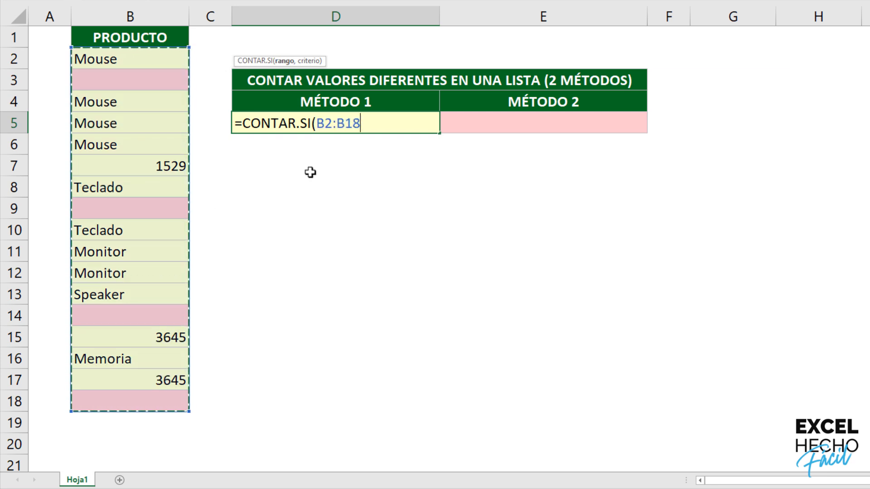
pyautogui.write(',')
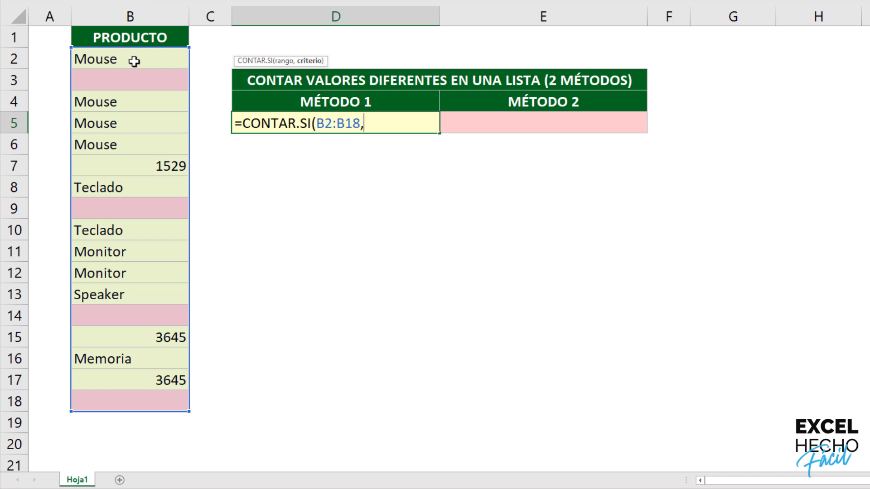
pyautogui.moveTo(152, 59); pyautogui.dragTo(165, 398)
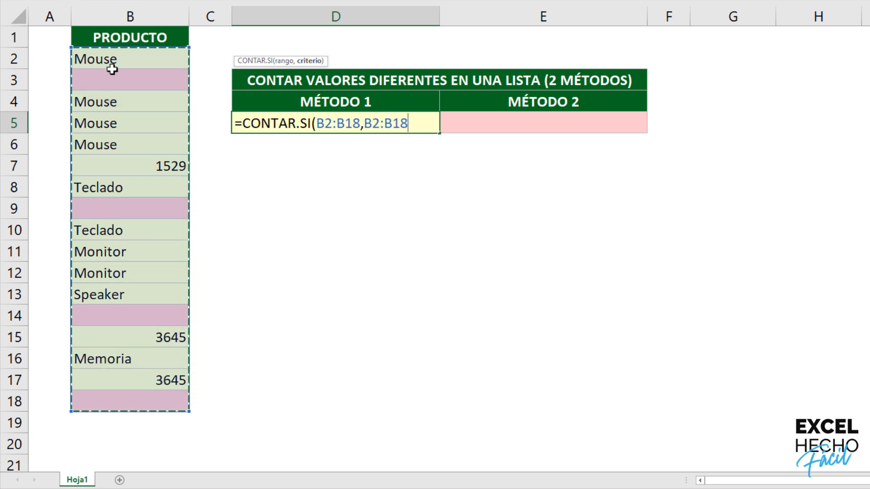
# - Close the CONTAR.SI formula, preview its per-row counts (4;0;4;4), then restore the formula
pyautogui.write(')')
pyautogui.press('F9')
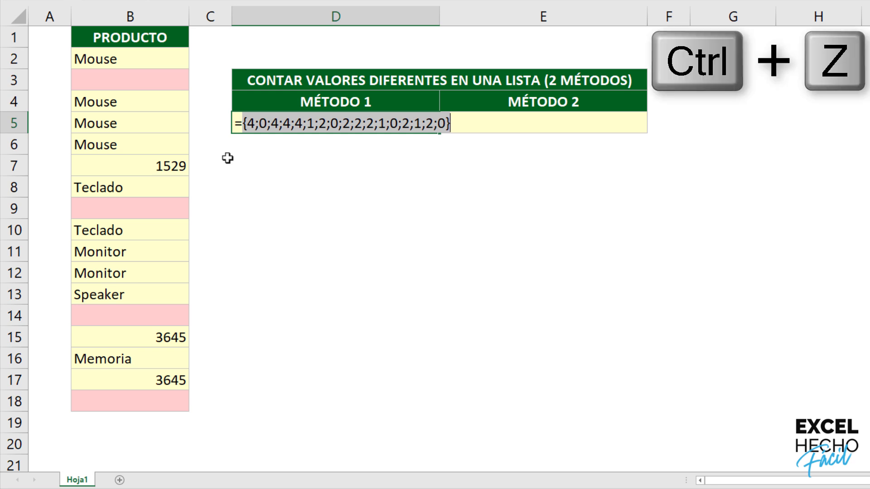
pyautogui.hotkey('ctrl', 'z')
# - Prefix the count with 1/ and preview the 0.25, 0.5, 1 and #¡DIV/0! results
pyautogui.click(242, 125)
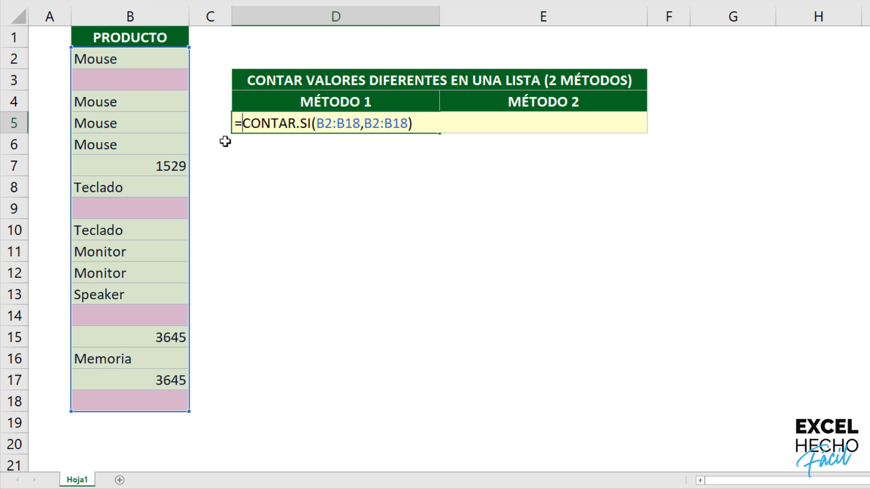
pyautogui.write('1')
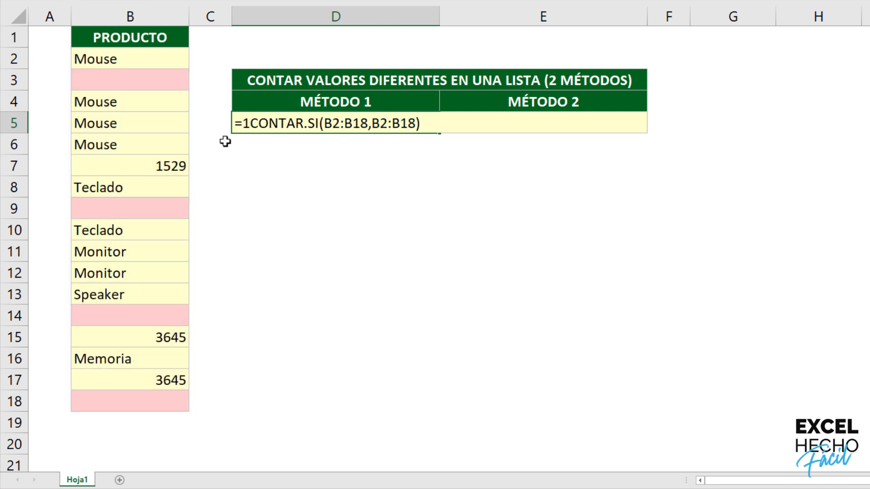
pyautogui.write('/')
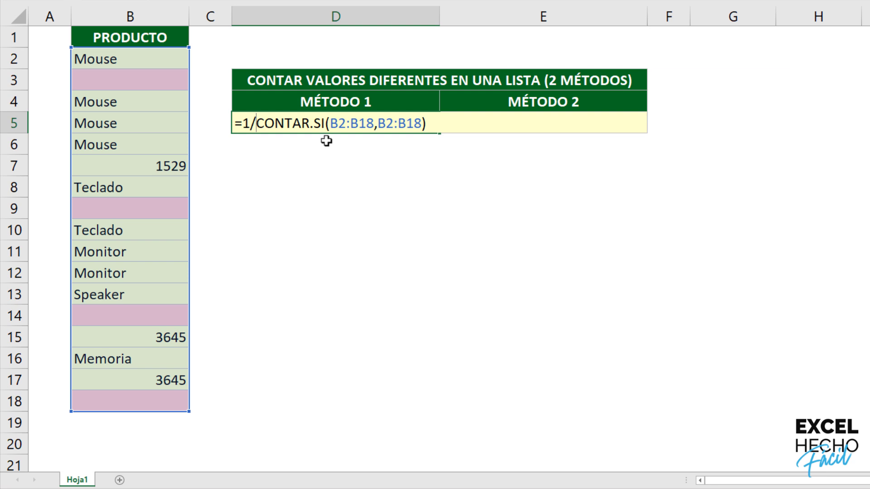
pyautogui.moveTo(429, 121); pyautogui.dragTo(160, 118)
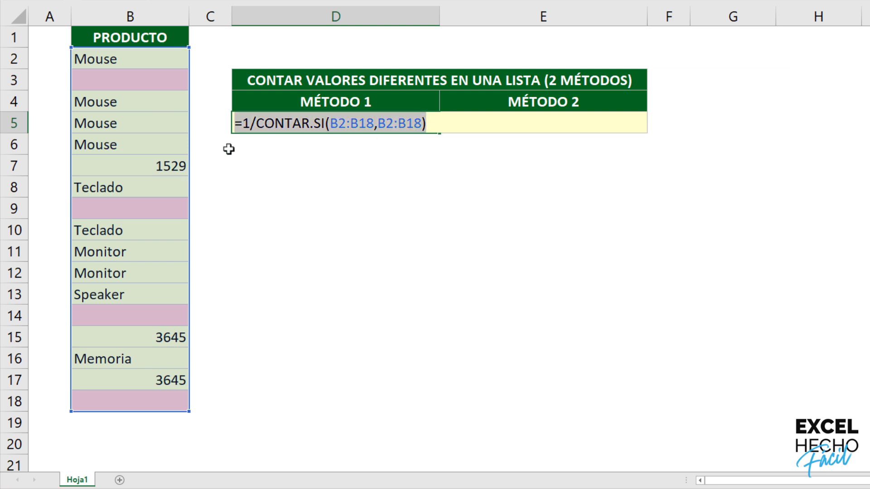
pyautogui.press('F9')
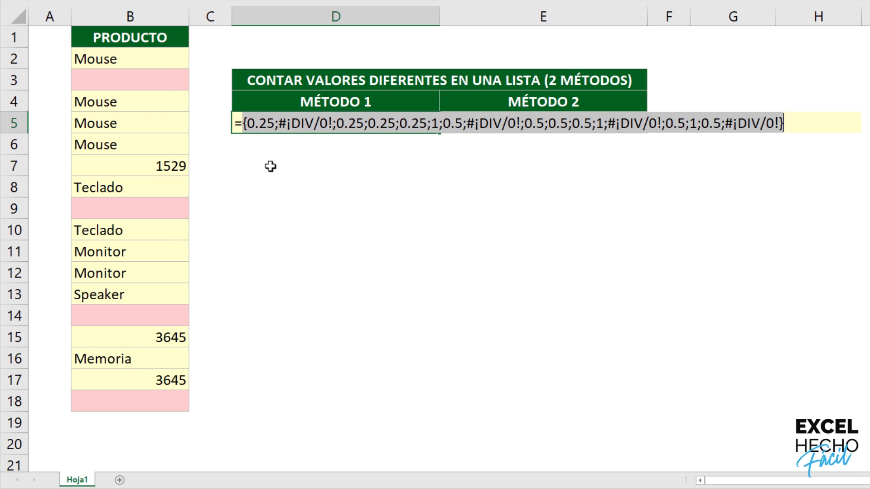
pyautogui.hotkey('ctrl', 'z')
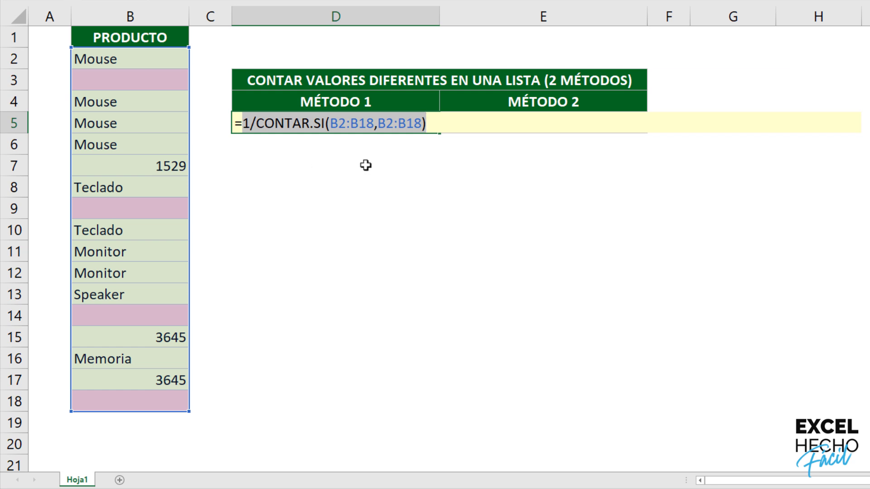
# - Change the criterion to B2:B18&"" and preview fractions without #¡DIV/0! errors
pyautogui.click(424, 123)
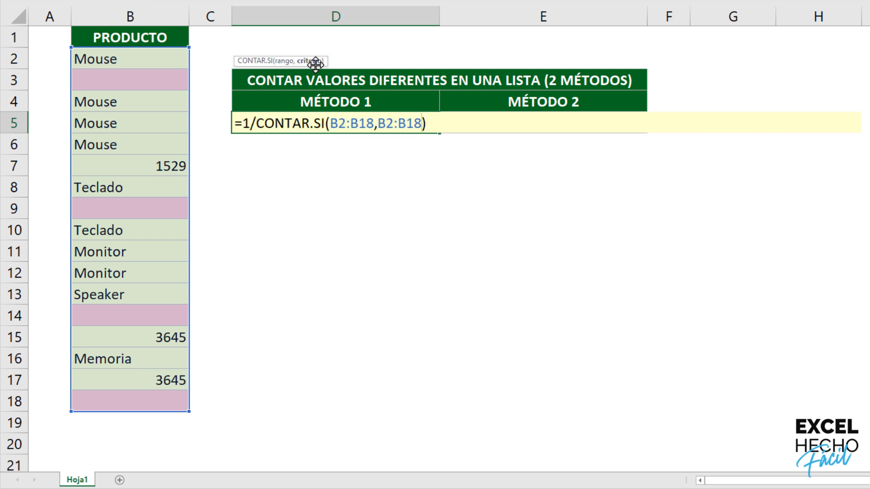
pyautogui.click(312, 65)
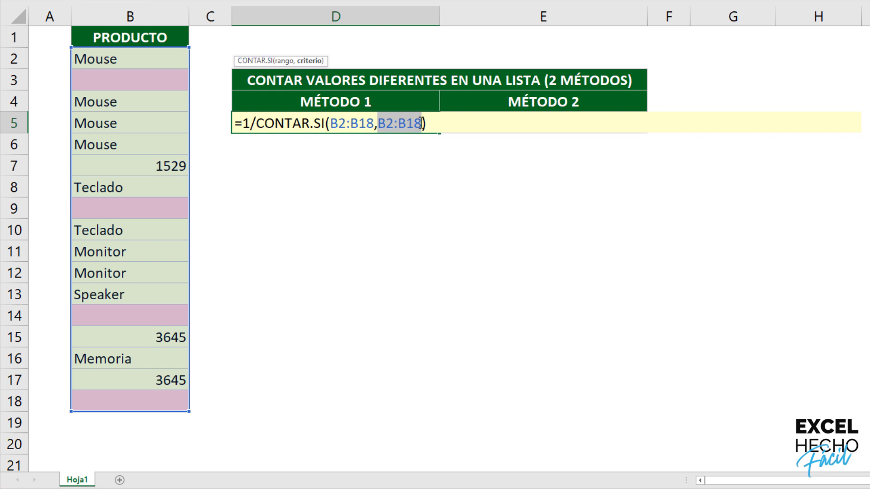
pyautogui.press('Right')
pyautogui.write('&')
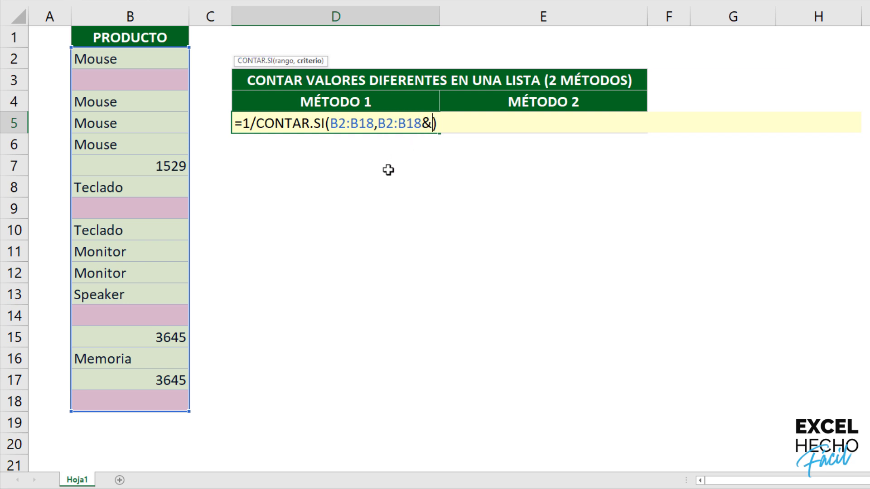
pyautogui.write('""')
pyautogui.moveTo(465, 127); pyautogui.dragTo(226, 133)
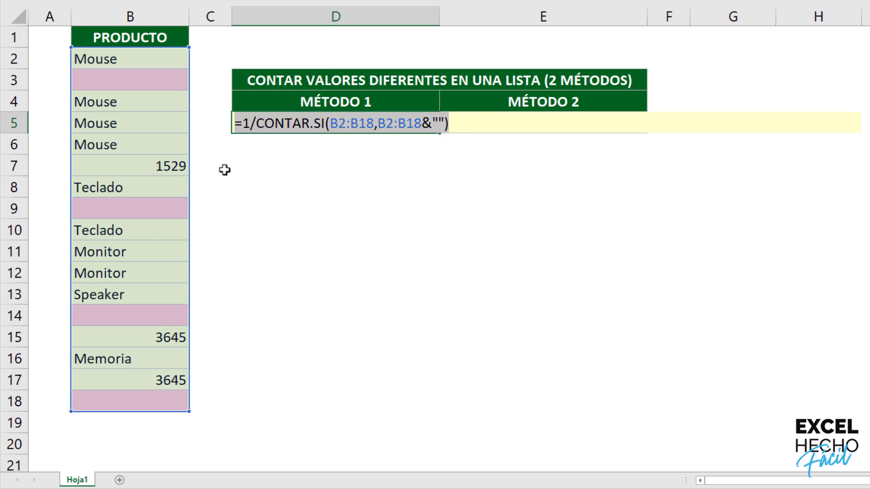
pyautogui.press('F9')
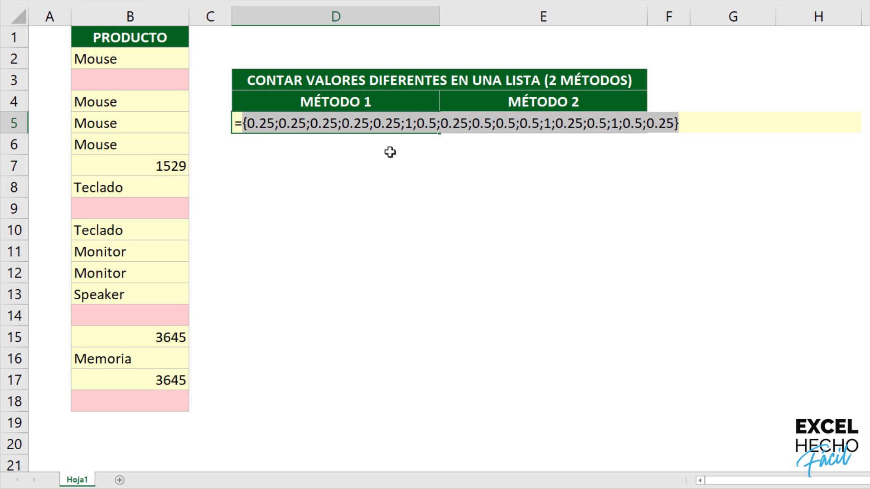
# - Replace the 1 numerator with (B2:B18<>"") and preview its VERDADERO/FALSO array
pyautogui.hotkey('ctrl', 'z')
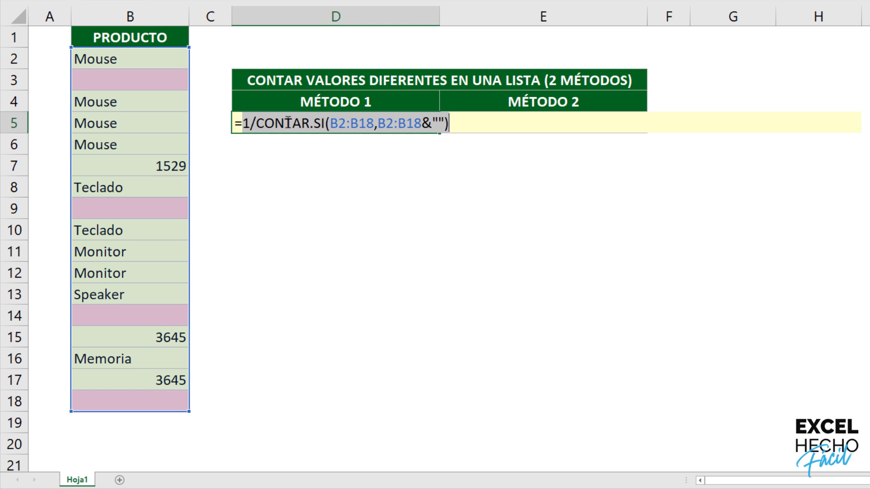
pyautogui.click(243, 122)
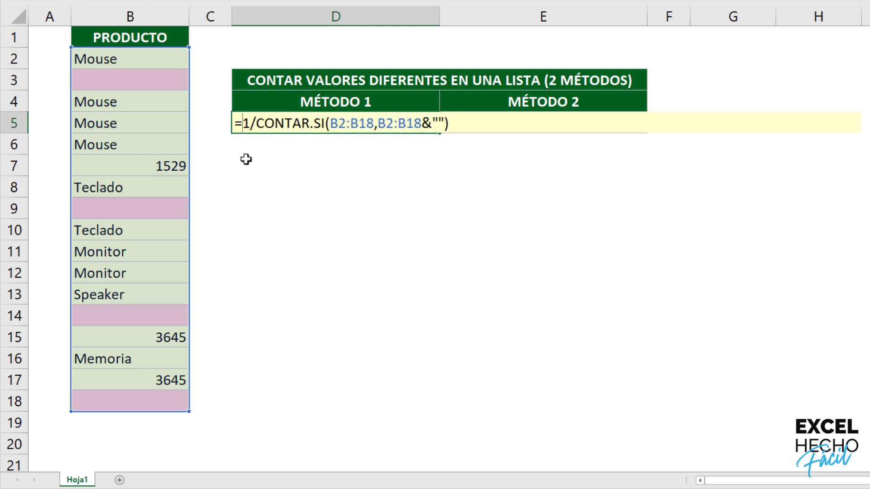
pyautogui.press('Delete')
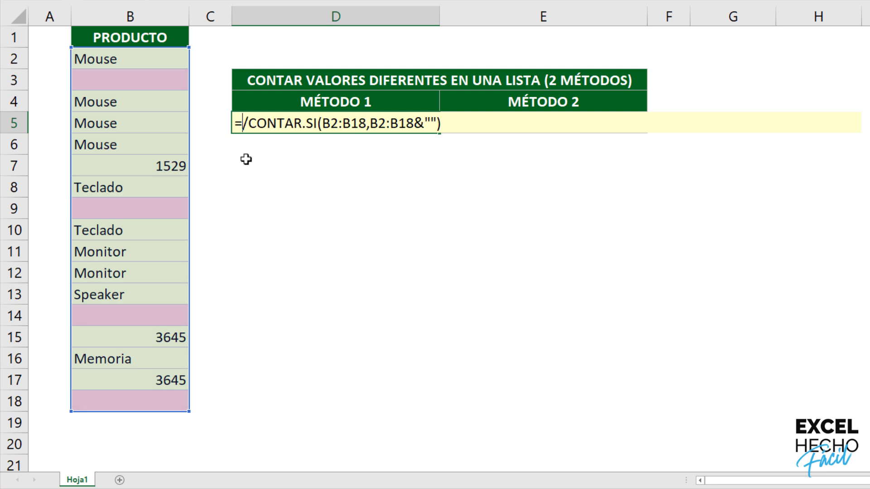
pyautogui.write('()')
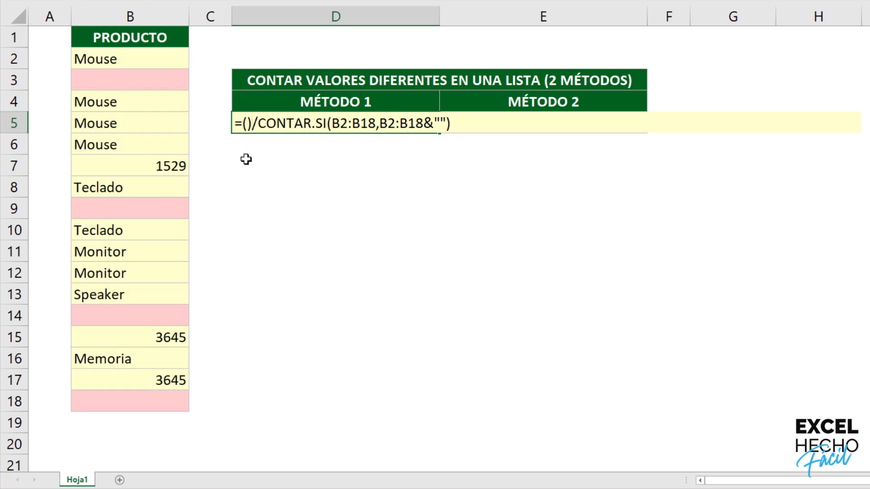
pyautogui.click(248, 123)
pyautogui.moveTo(151, 58); pyautogui.dragTo(141, 402)
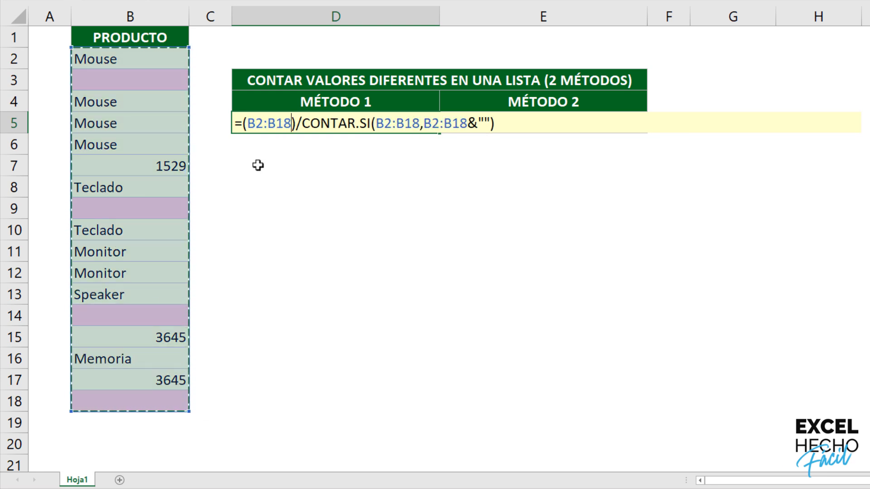
pyautogui.write('<>""')
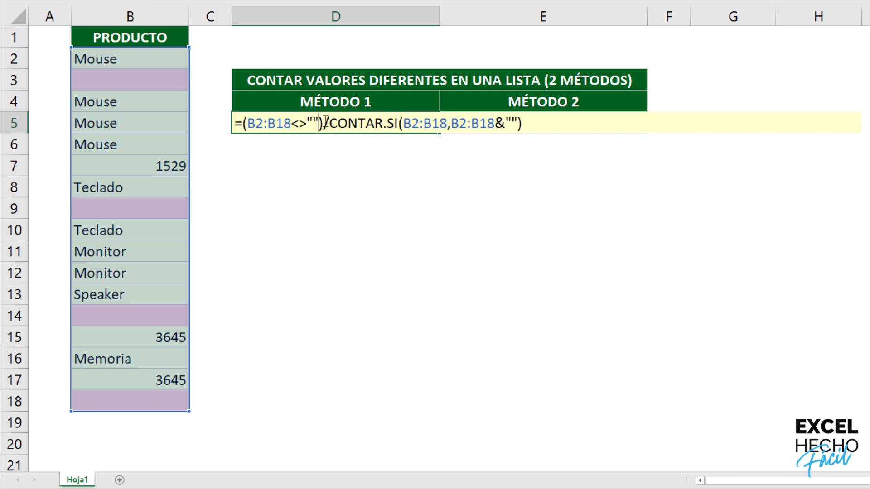
pyautogui.moveTo(320, 123); pyautogui.dragTo(243, 123)
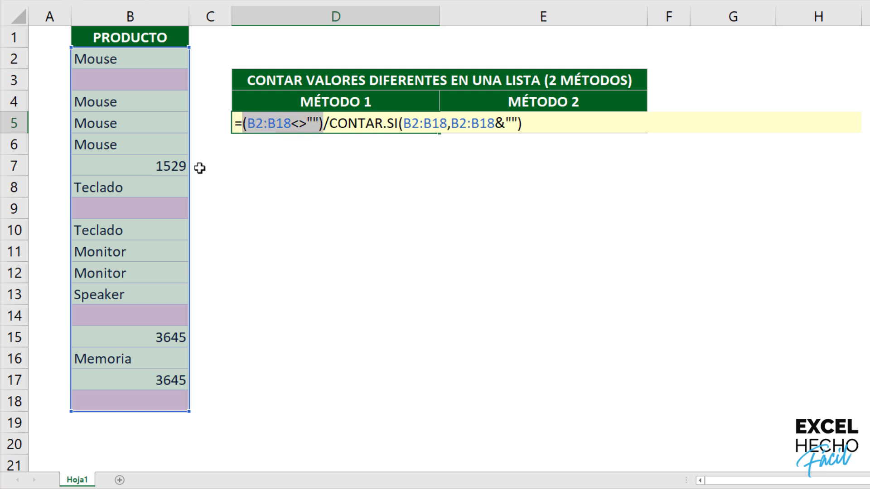
pyautogui.press('F9')
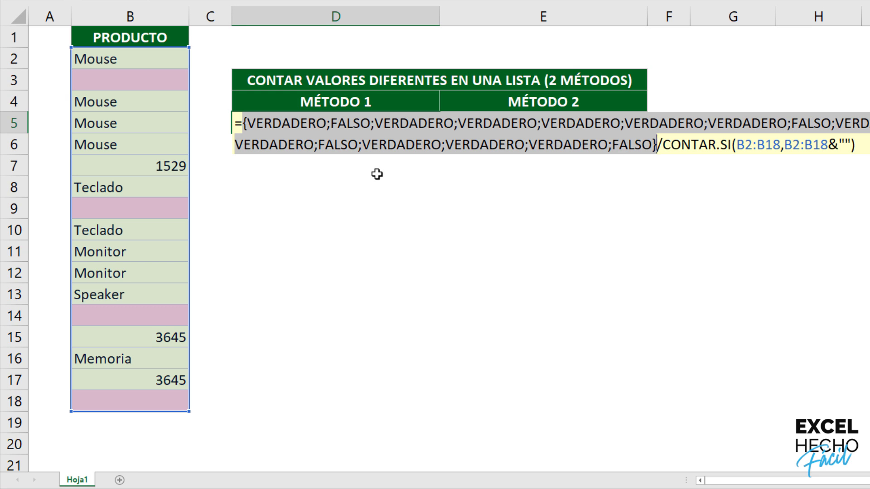
# - Multiply the non-blank test by 1 and preview the per-item fractions, with 0 for blanks
pyautogui.hotkey('ctrl', 'z')
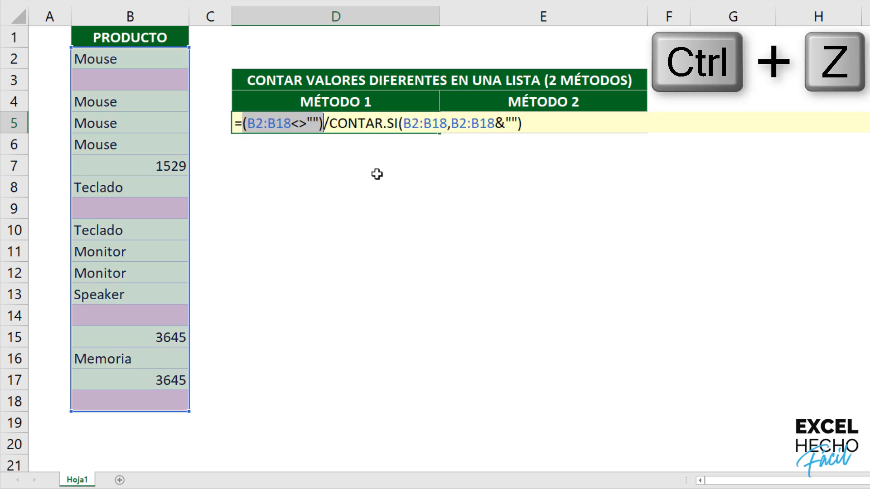
pyautogui.click(325, 123)
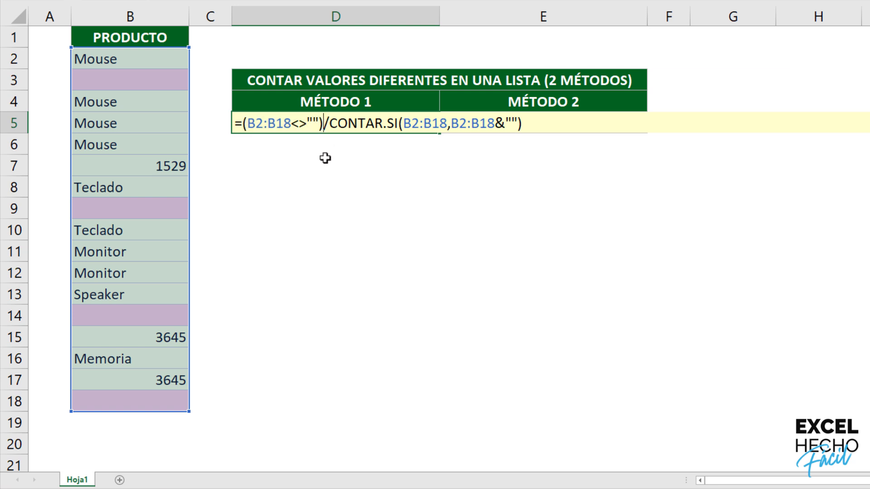
pyautogui.write('*1')
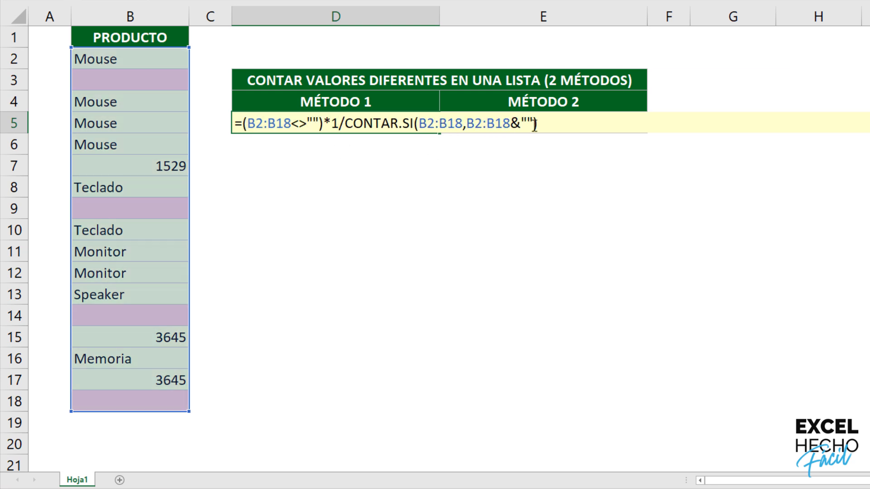
pyautogui.moveTo(444, 126); pyautogui.dragTo(200, 129)
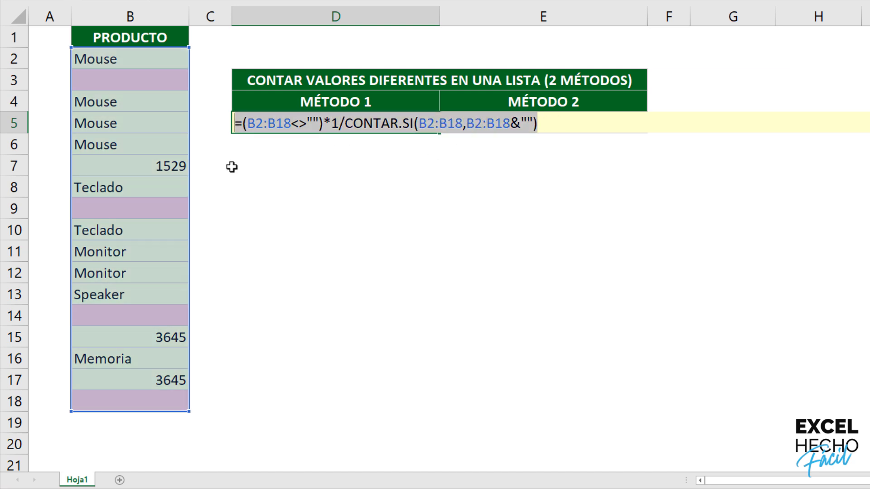
pyautogui.press('F9')
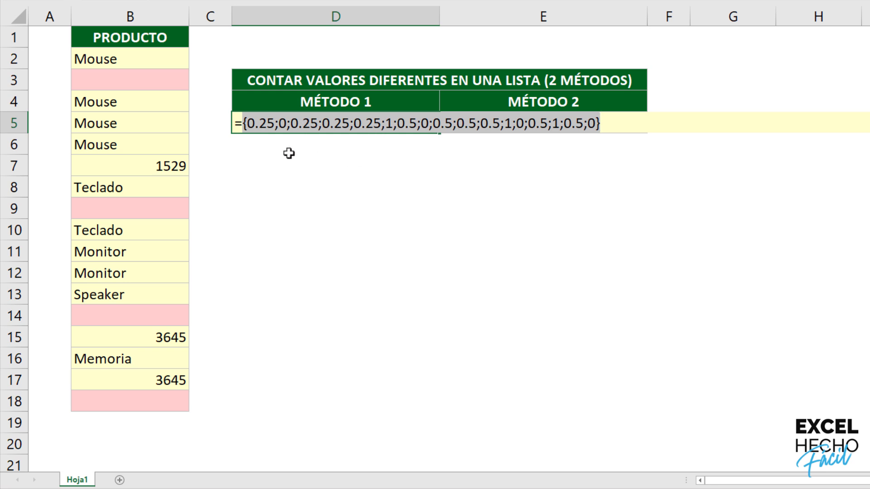
# - Preview (B2:B18<>"")*1 as ones and zeros, then delete the *1 from the formula
pyautogui.hotkey('ctrl', 'z')
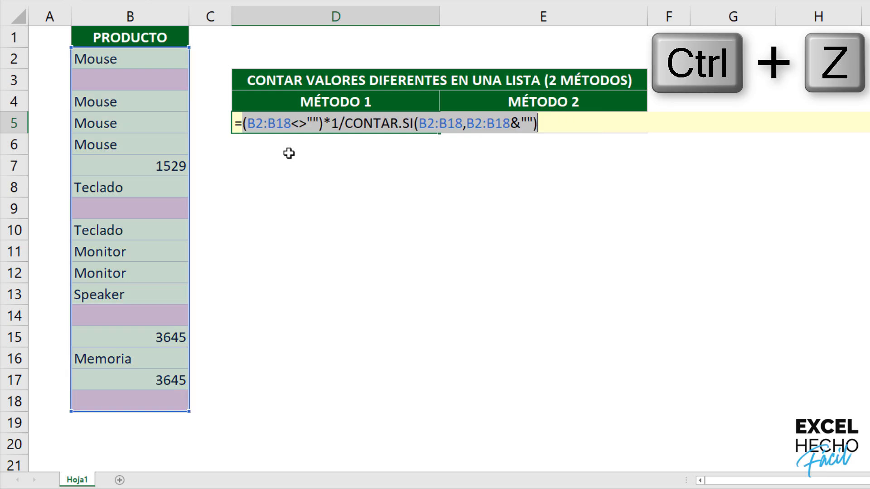
pyautogui.doubleClick(330, 123)
pyautogui.moveTo(328, 122); pyautogui.dragTo(242, 122)
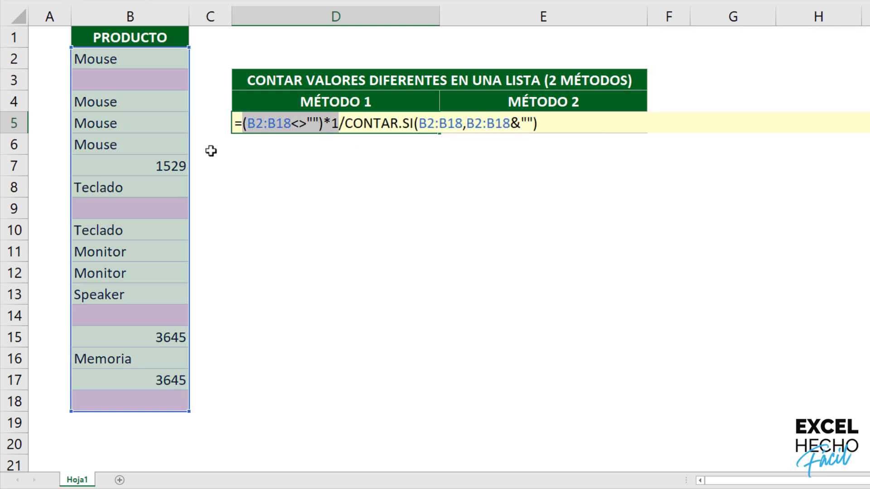
pyautogui.press('F9')
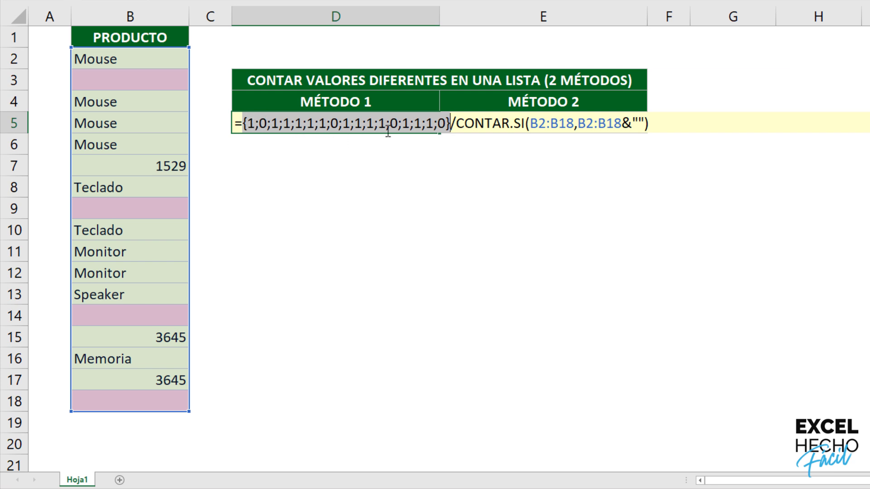
pyautogui.hotkey('ctrl', 'z')
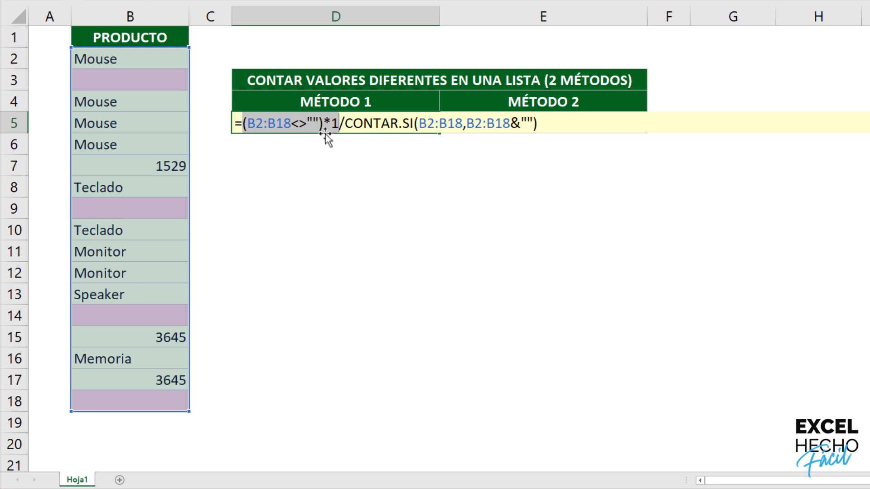
pyautogui.press('Right')
pyautogui.press('BackSpace')
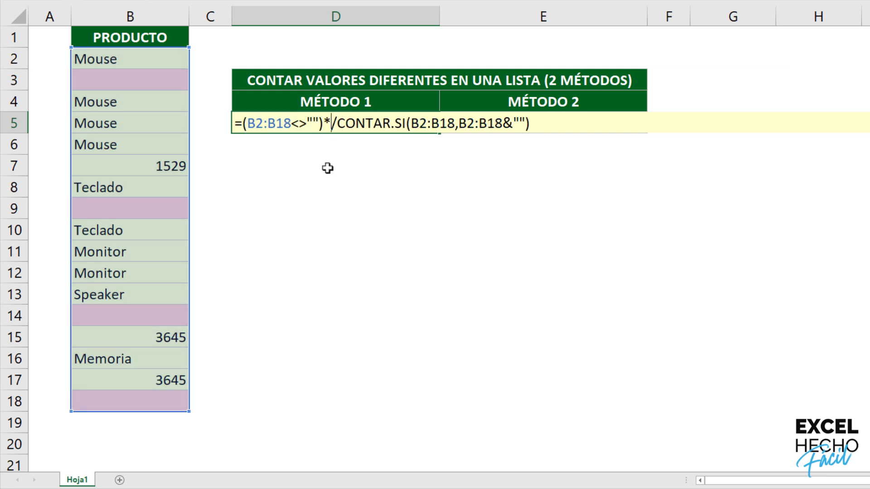
pyautogui.press('BackSpace')
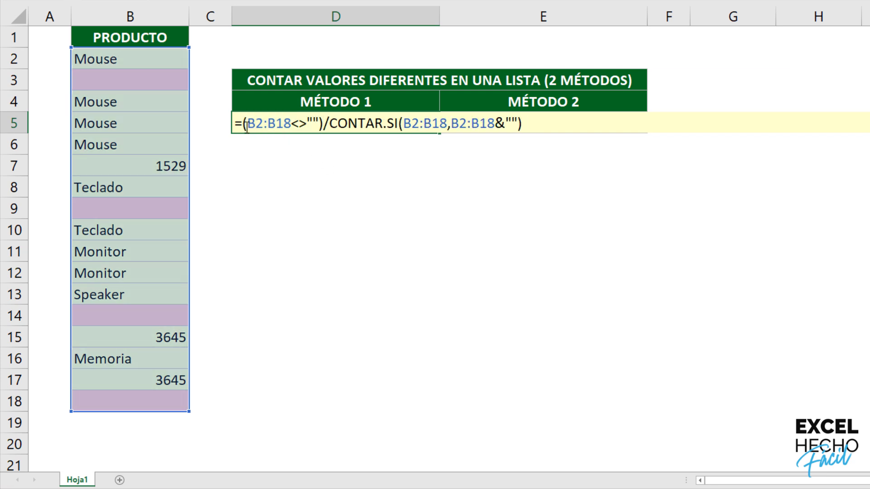
# - Wrap D5's formula in SUMAPRODUCTO and commit it so D5 returns 7
pyautogui.click(243, 123)
pyautogui.write('sum')
pyautogui.press('Down')
pyautogui.press('Down')
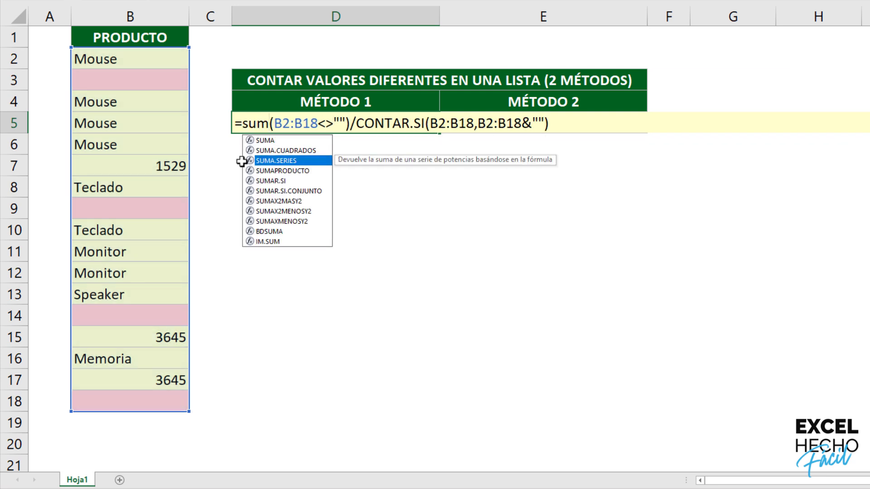
pyautogui.press('Down')
pyautogui.press('Tab')
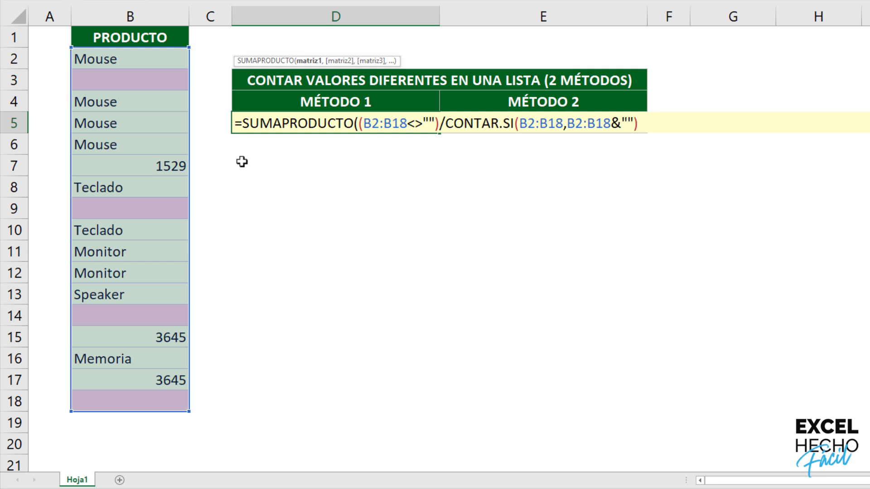
pyautogui.click(639, 123)
pyautogui.write(')')
pyautogui.hotkey('ctrl', 'Return')
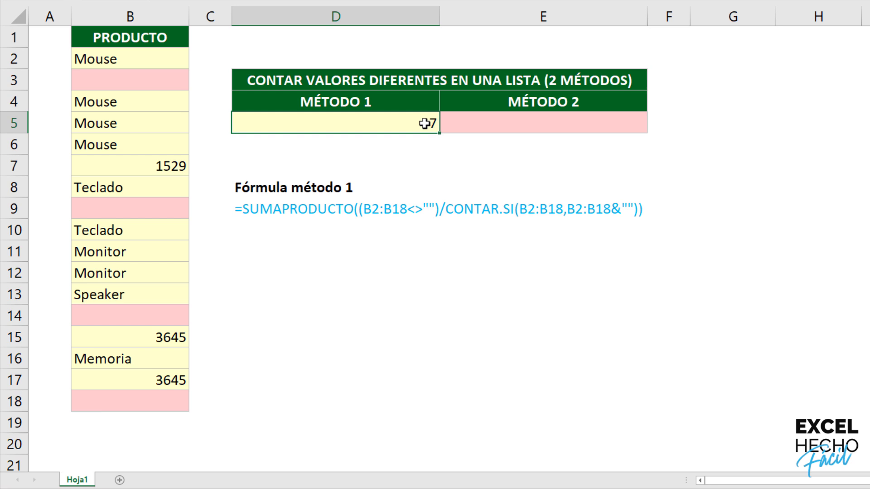
pyautogui.click(164, 60)
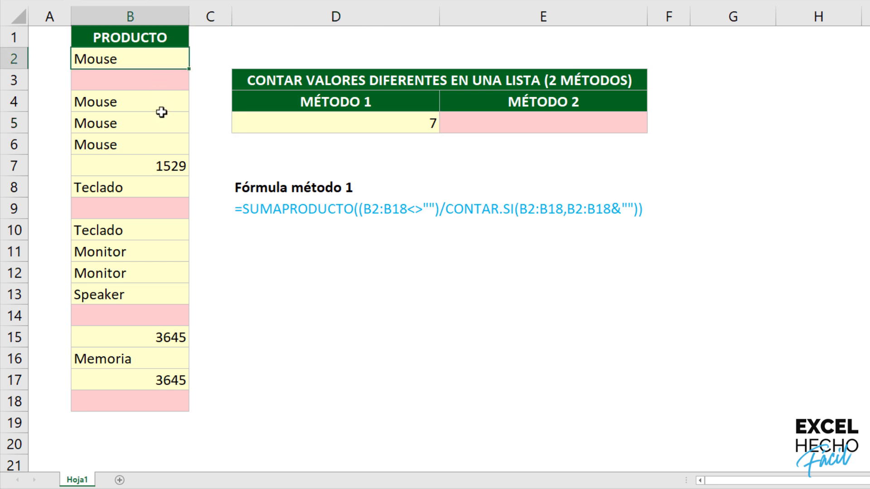
pyautogui.moveTo(164, 110); pyautogui.dragTo(163, 144)
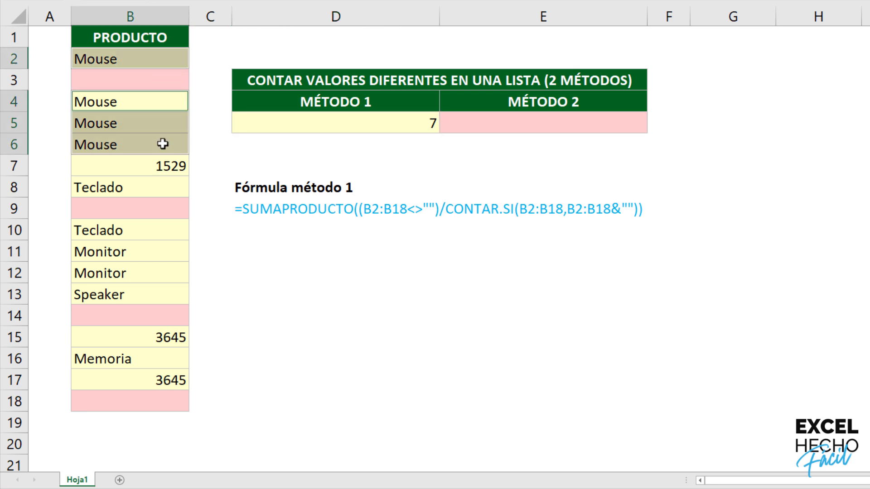
pyautogui.click(160, 166)
pyautogui.click(174, 186)
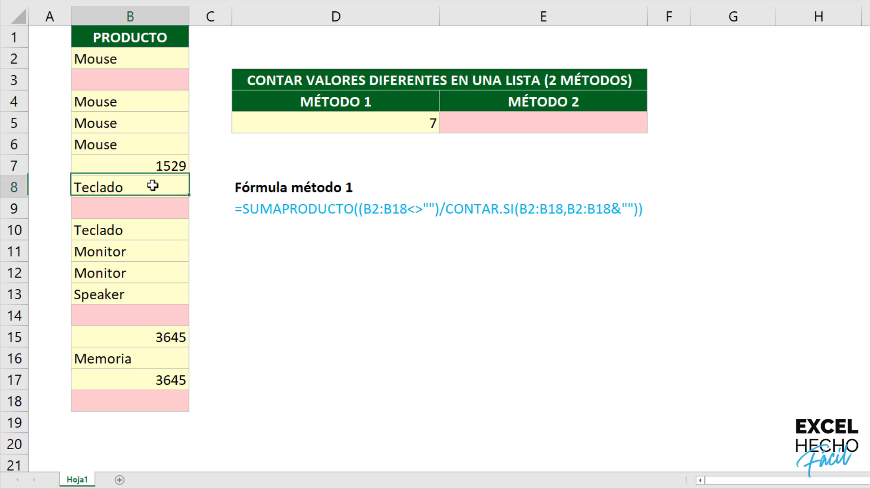
pyautogui.keyDown('ctrl'); pyautogui.click(143, 232); pyautogui.keyUp('ctrl')
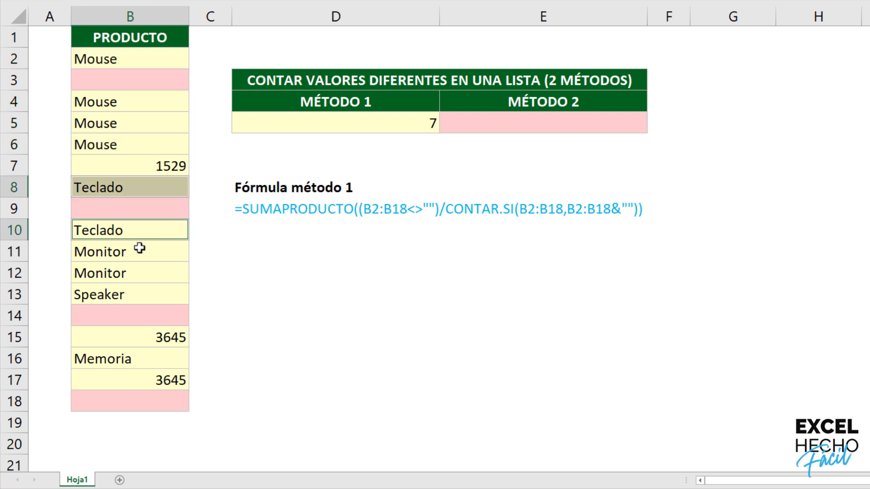
pyautogui.moveTo(140, 251); pyautogui.dragTo(142, 275)
pyautogui.click(142, 290)
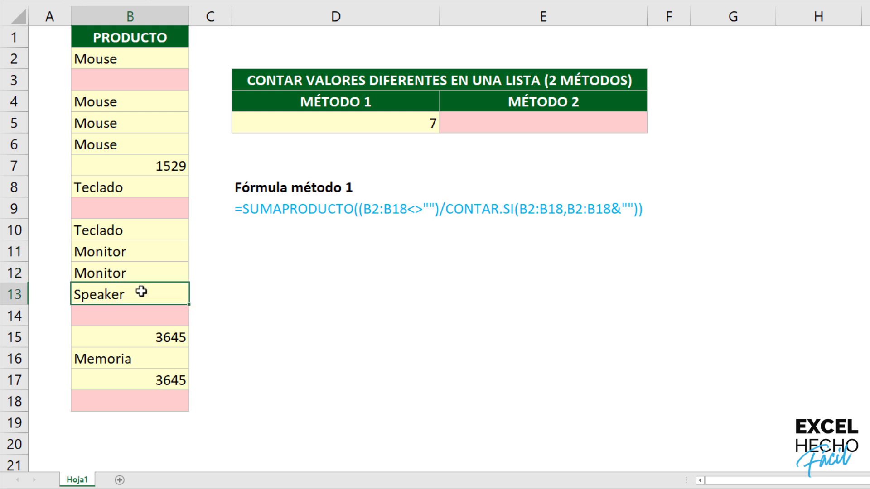
pyautogui.click(145, 336)
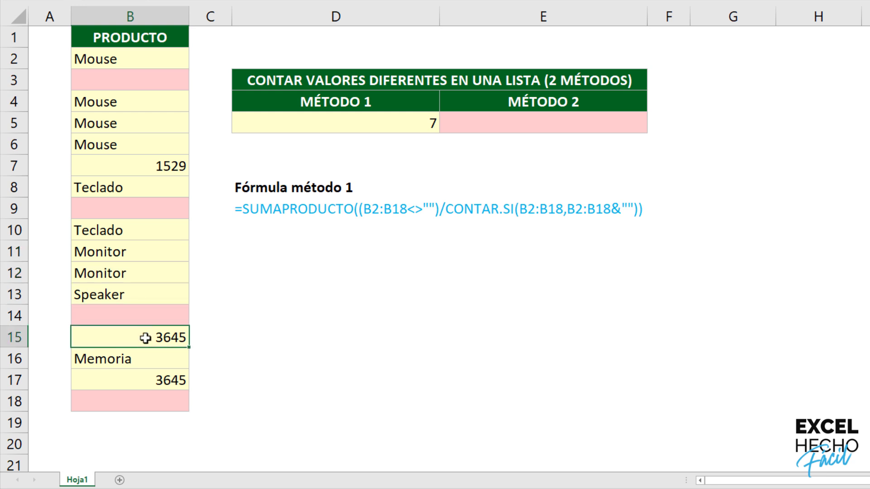
pyautogui.keyDown('ctrl'); pyautogui.click(151, 380); pyautogui.keyUp('ctrl')
pyautogui.click(153, 359)
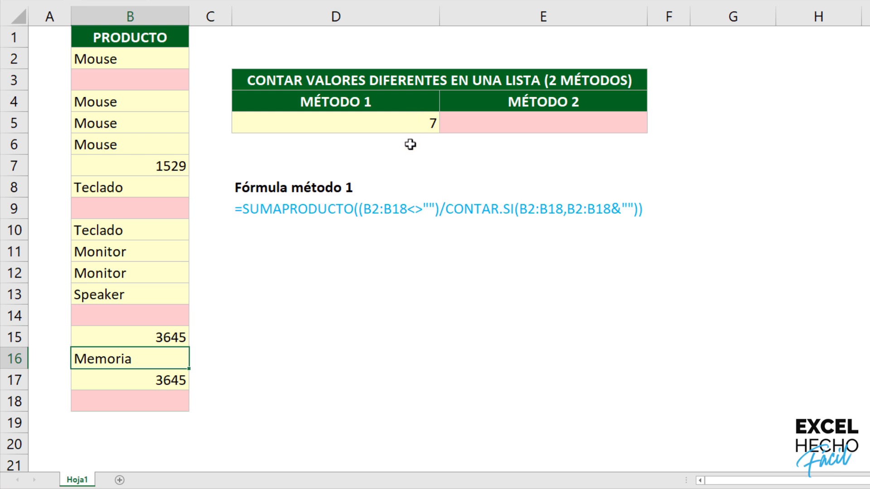
# - Copy D5's SUMAPRODUCTO formula text into E5
pyautogui.click(409, 123)
pyautogui.press('F2')
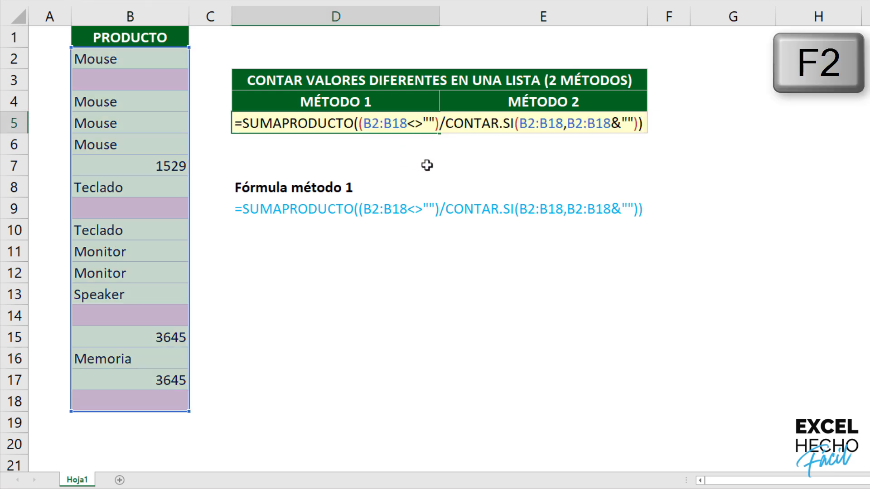
pyautogui.moveTo(645, 123); pyautogui.dragTo(145, 131)
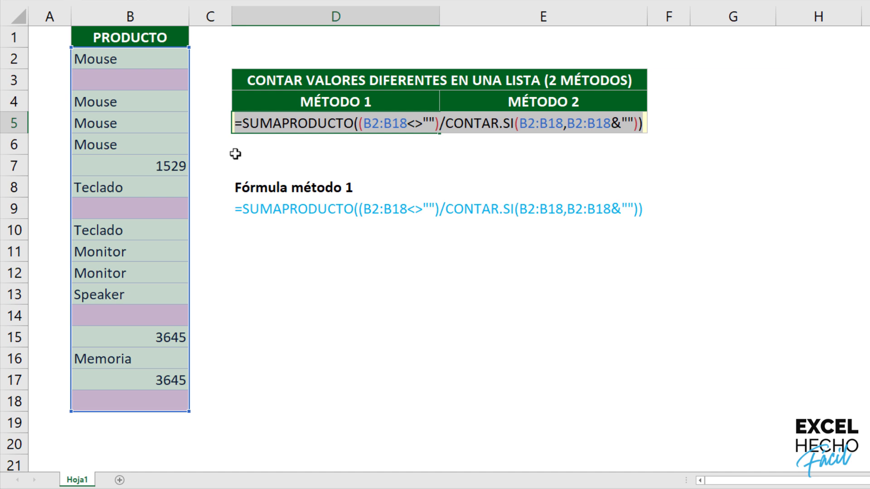
pyautogui.hotkey('ctrl', 'c')
pyautogui.press('Escape')
pyautogui.click(483, 126)
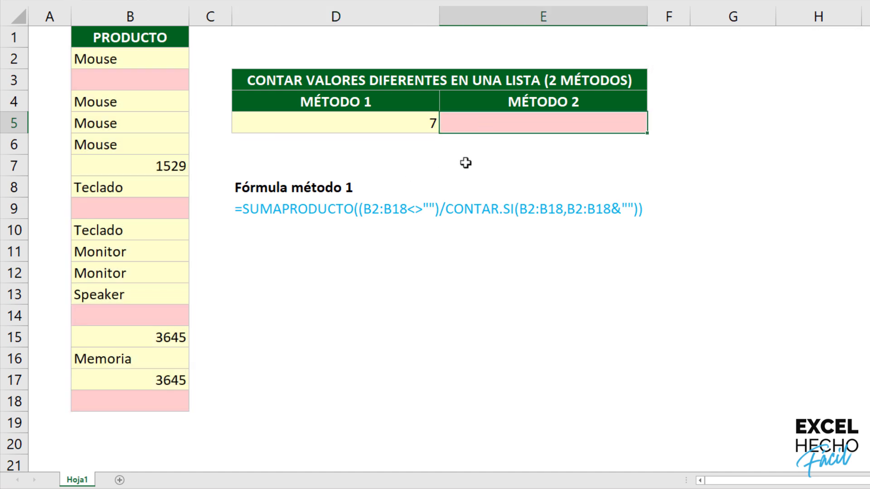
pyautogui.press('F2')
pyautogui.hotkey('ctrl', 'v')
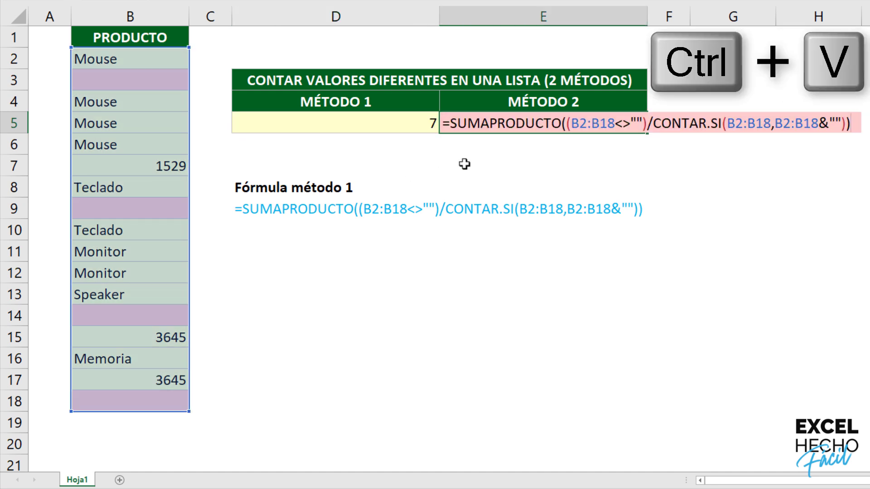
# - Replace the non-blank test with 1 in E5's formula and commit it to return 8
pyautogui.moveTo(566, 123); pyautogui.dragTo(647, 123)
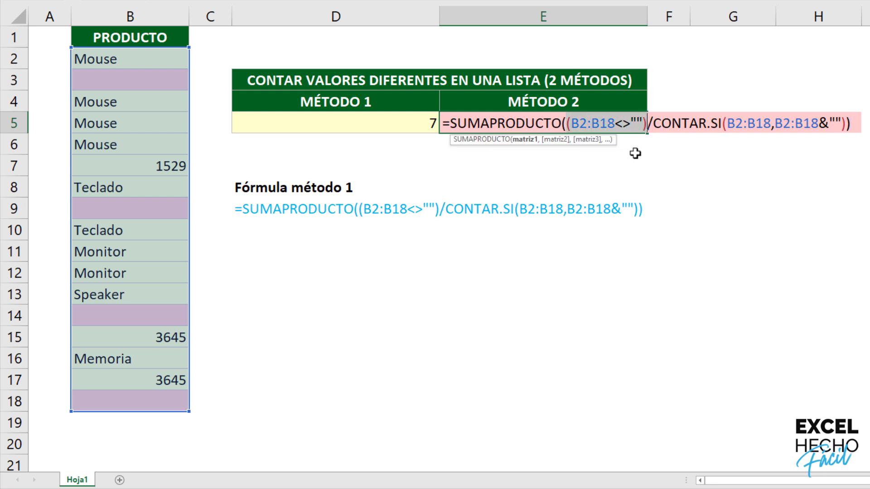
pyautogui.write('1')
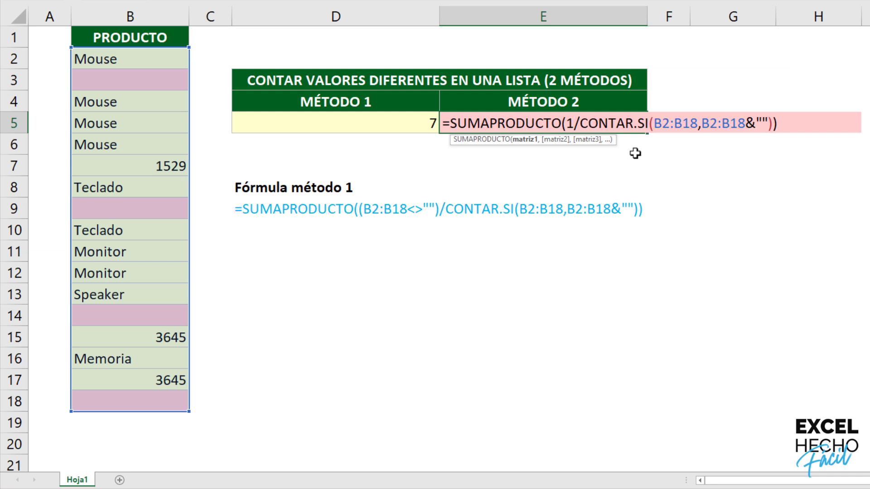
pyautogui.hotkey('ctrl', 'Return')
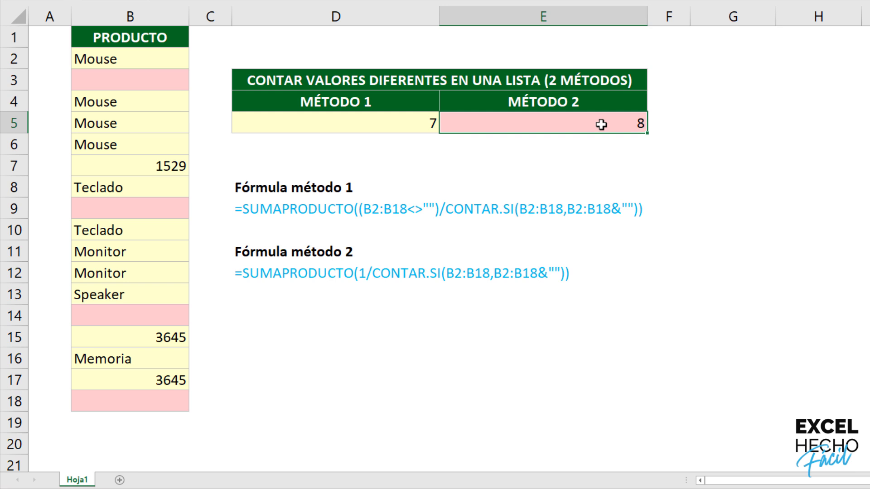
pyautogui.click(714, 77)
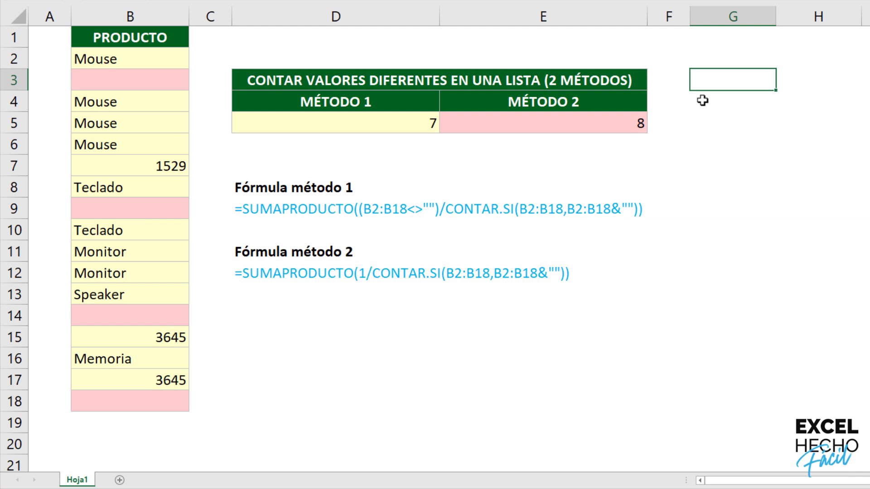